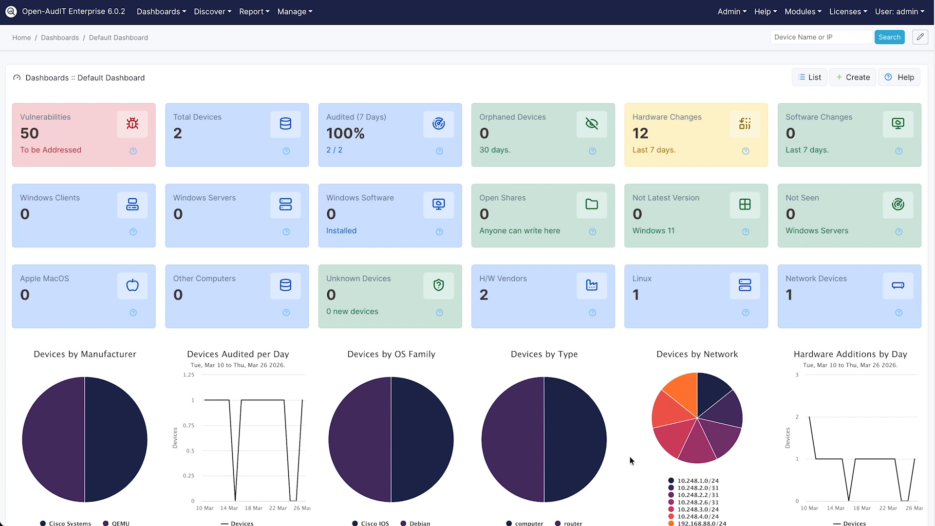
- From the Dashboards list, create a new dashboard named 'Important Organisation Dashboard'
left_click(295, 12)
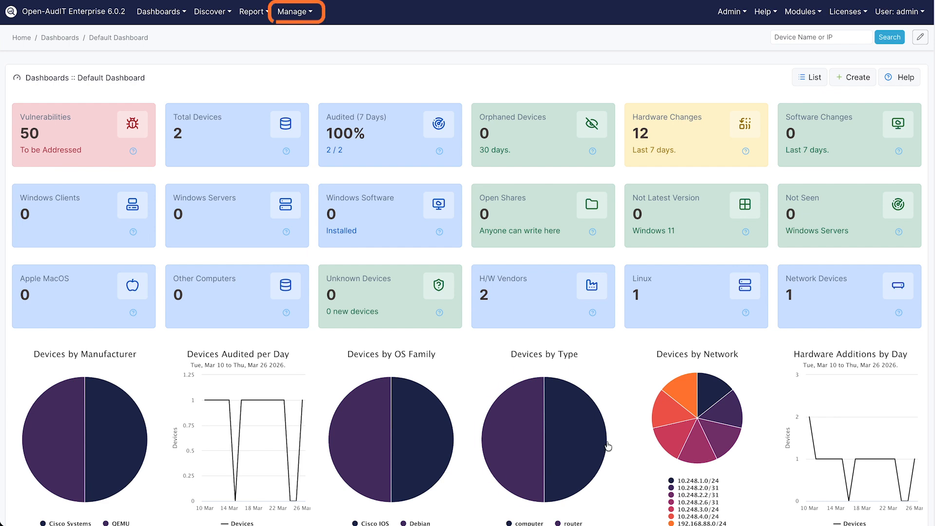
left_click(315, 143)
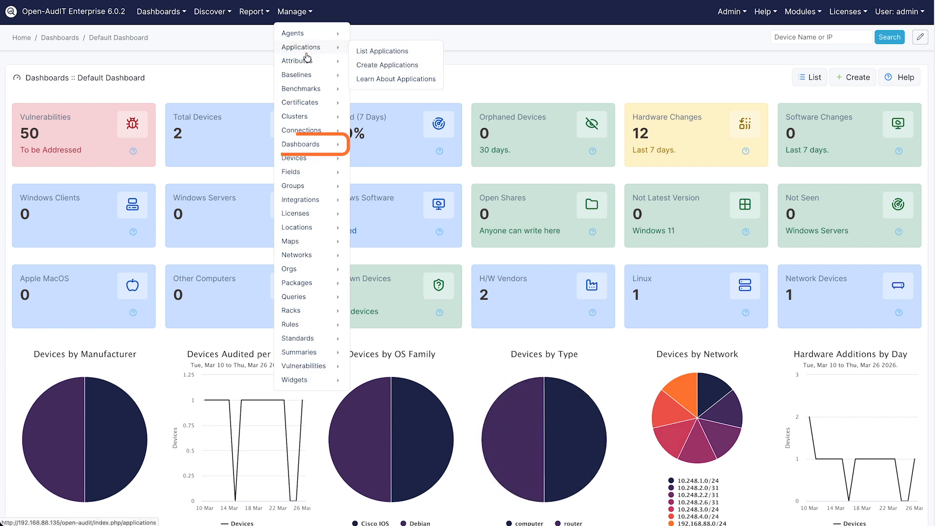
left_click(314, 144)
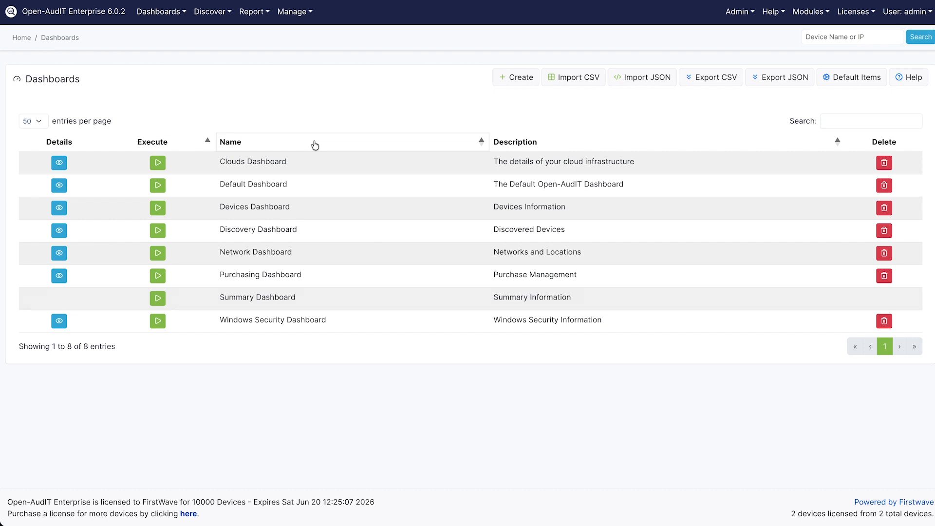
left_click(494, 82)
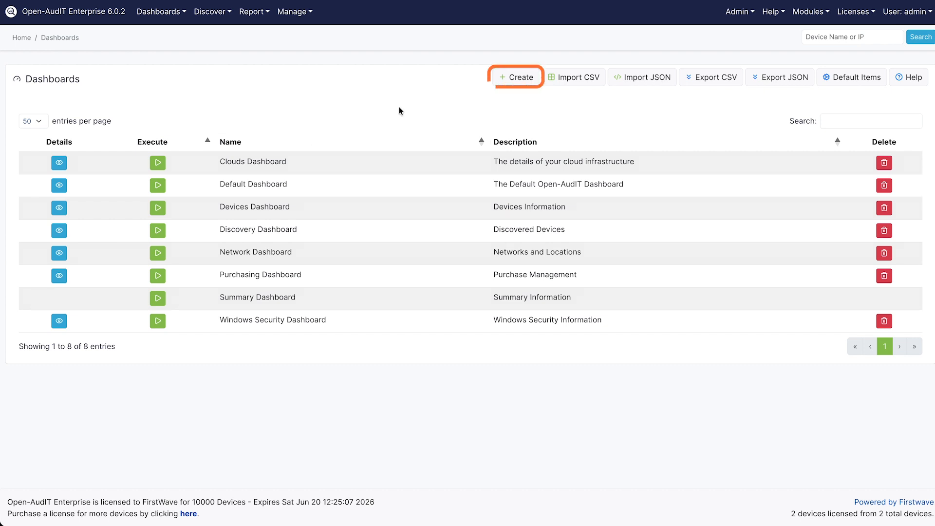
left_click(504, 83)
type("Important Orga")
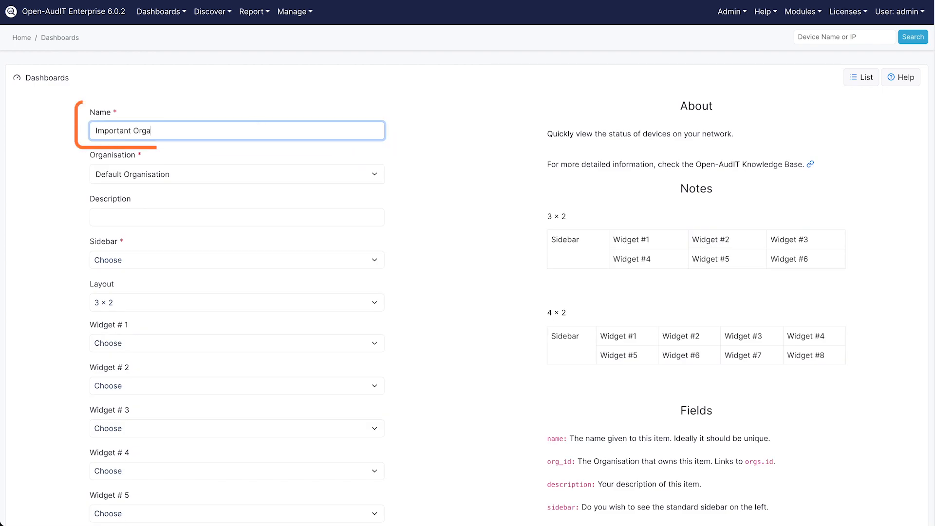
type("nisation Dashboard")
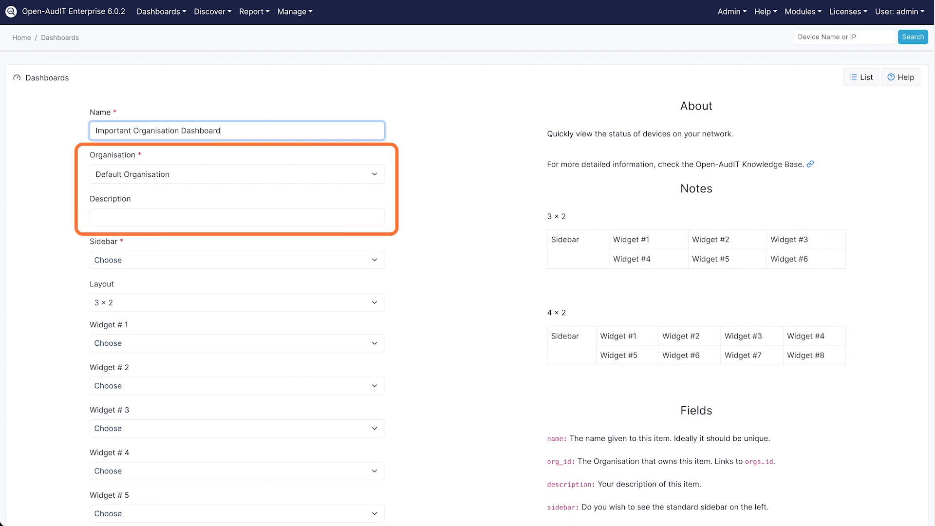
left_click(301, 97)
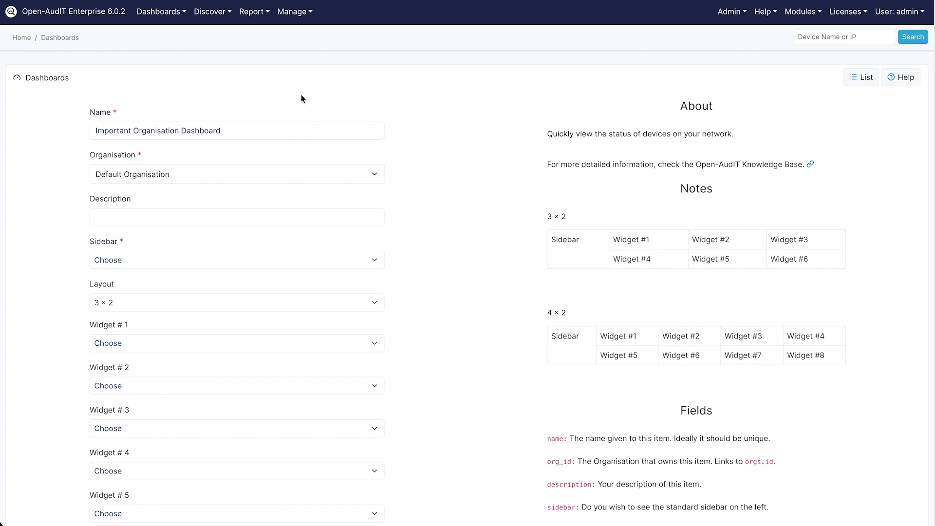
- Set the dashboard's Sidebar to Yes and keep the 3 x 2 layout
left_click(326, 264)
left_click(323, 285)
left_click(351, 302)
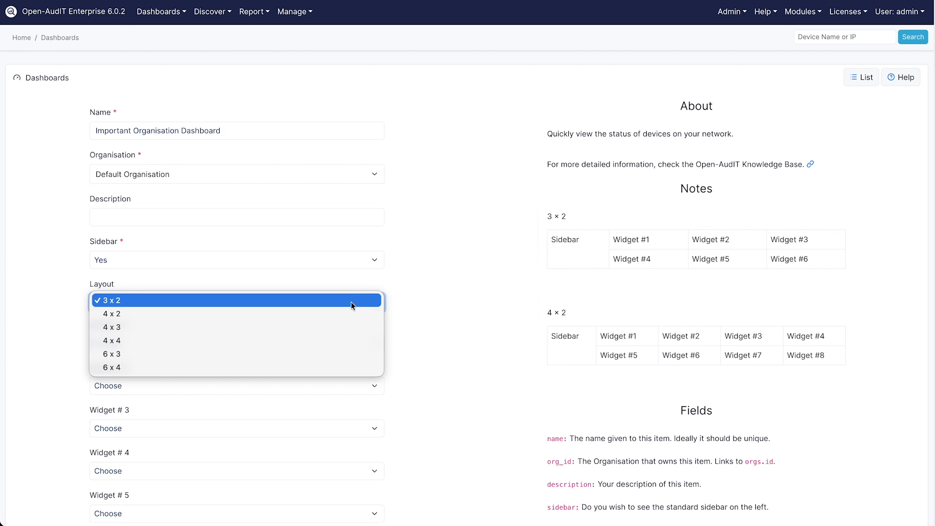
left_click(351, 302)
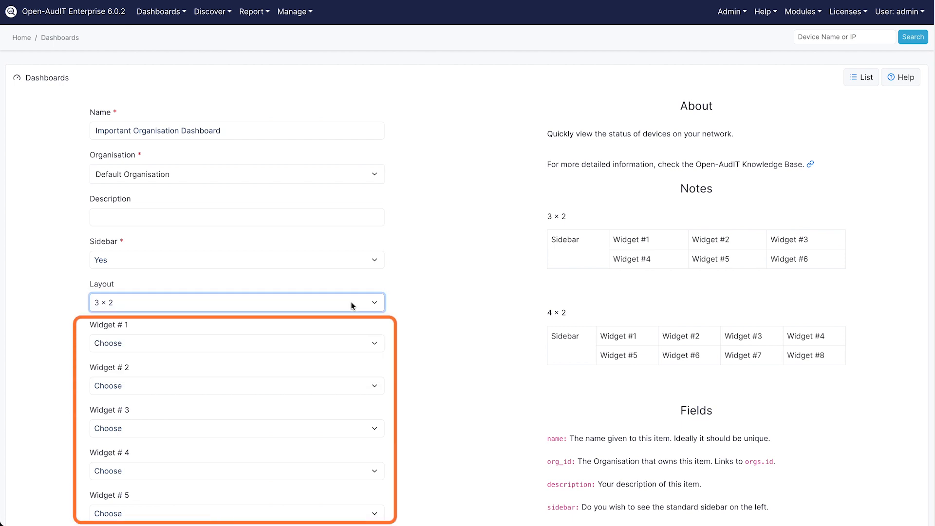
- Review the widget slots, such as Linux Computers and Vulnerabilities, and submit the new dashboard
left_click(357, 342)
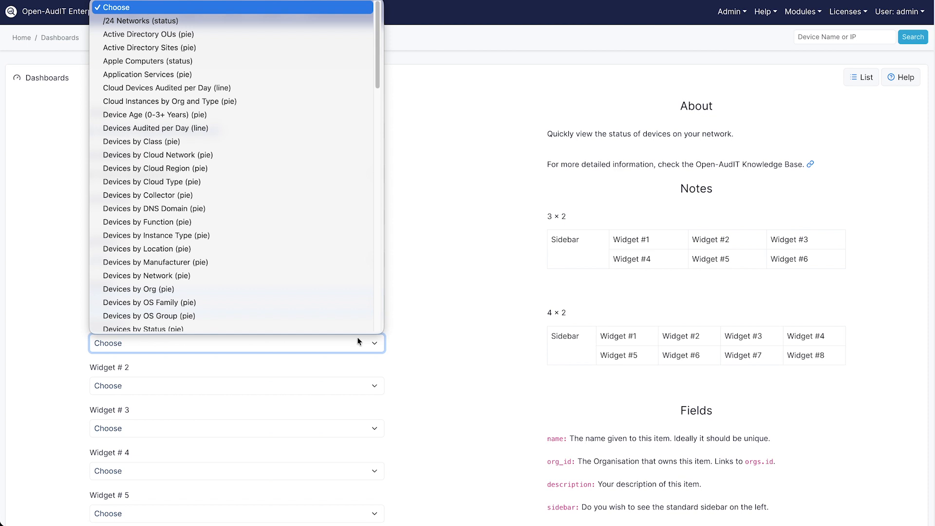
scroll(340, 237, "down", 10)
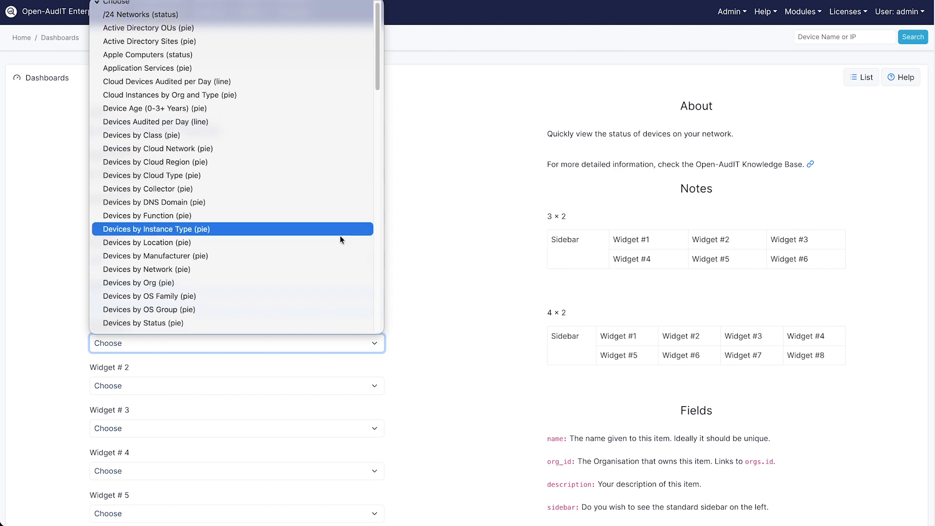
scroll(340, 235, "down", 15)
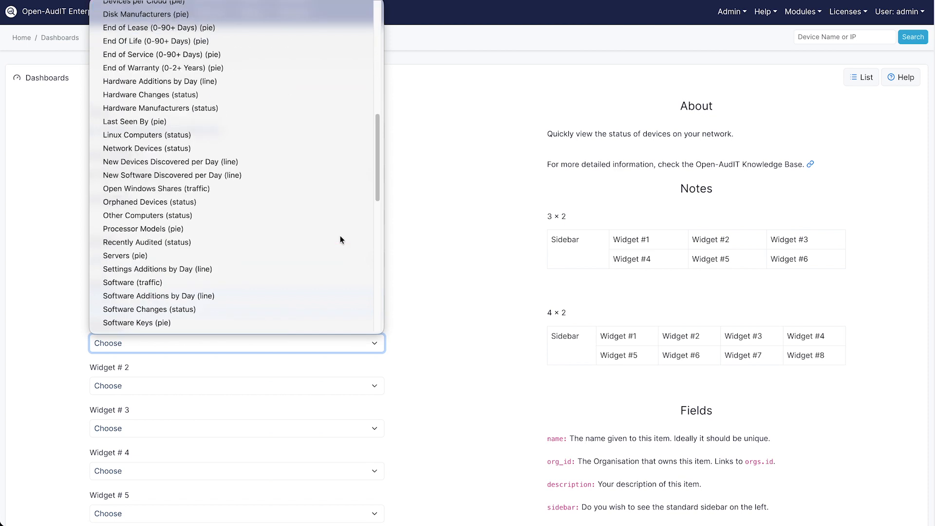
scroll(591, 489, "down", 12)
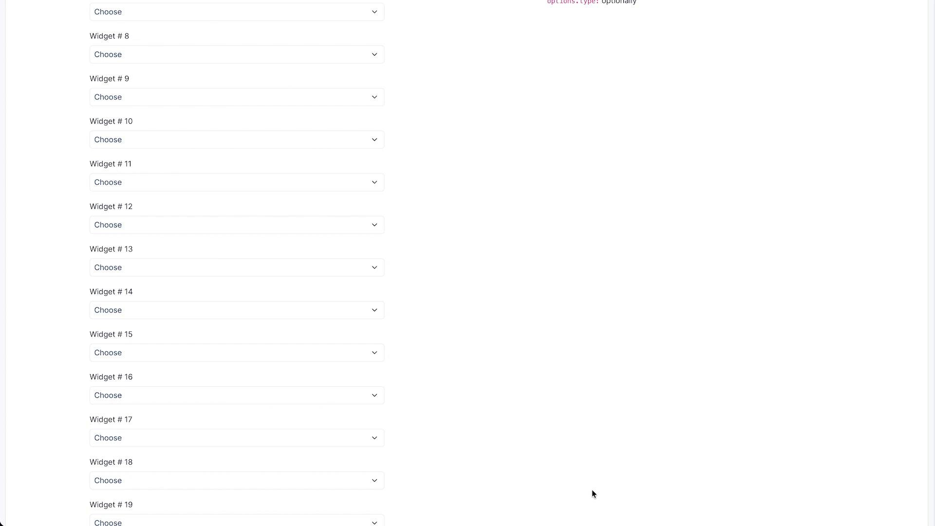
scroll(592, 489, "down", 6)
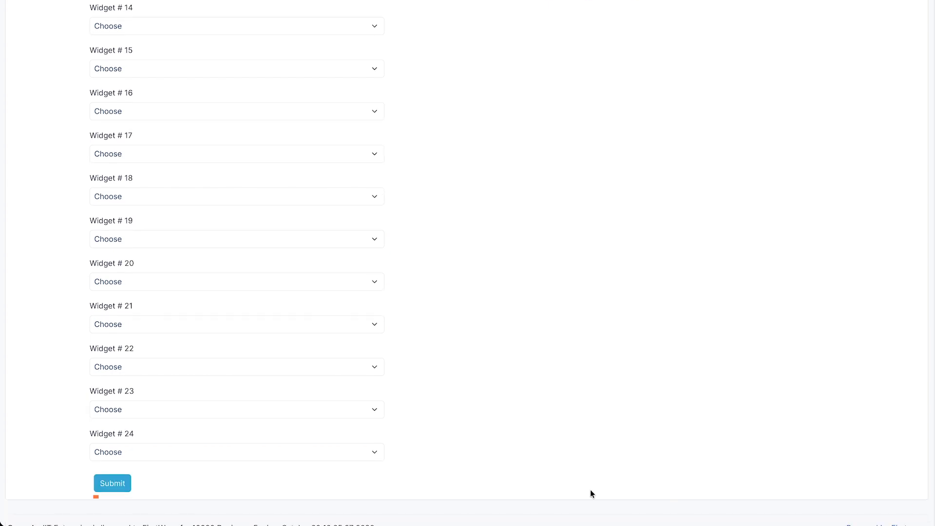
left_click(111, 484)
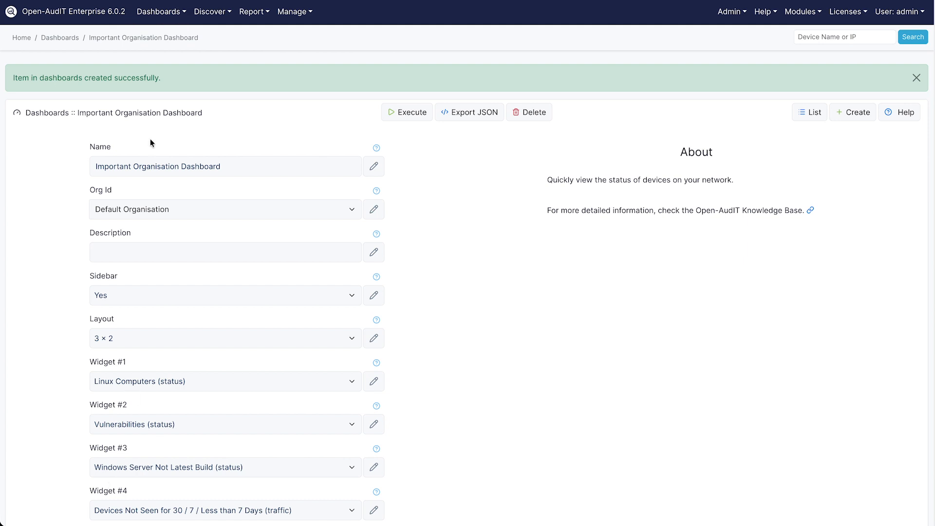
- Run the Important Organisation Dashboard from the dashboards menu to view its panels
left_click(158, 12)
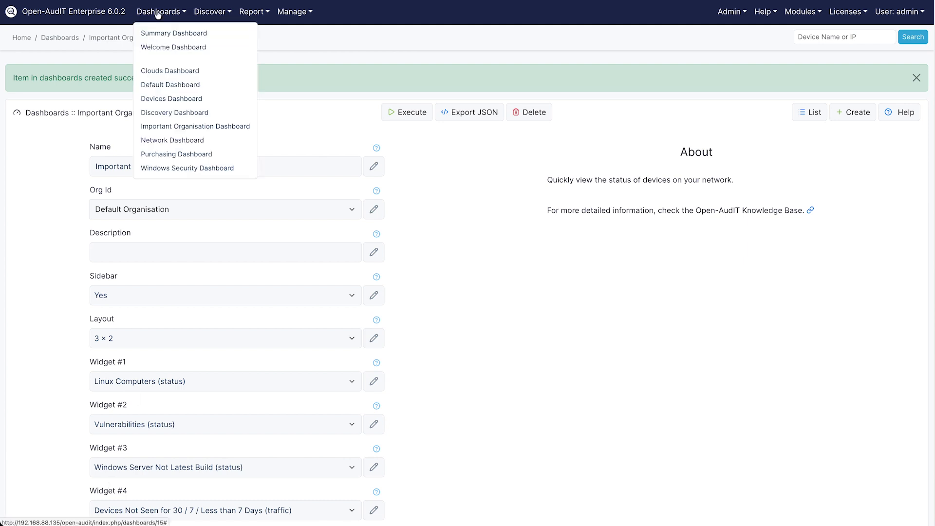
left_click(164, 124)
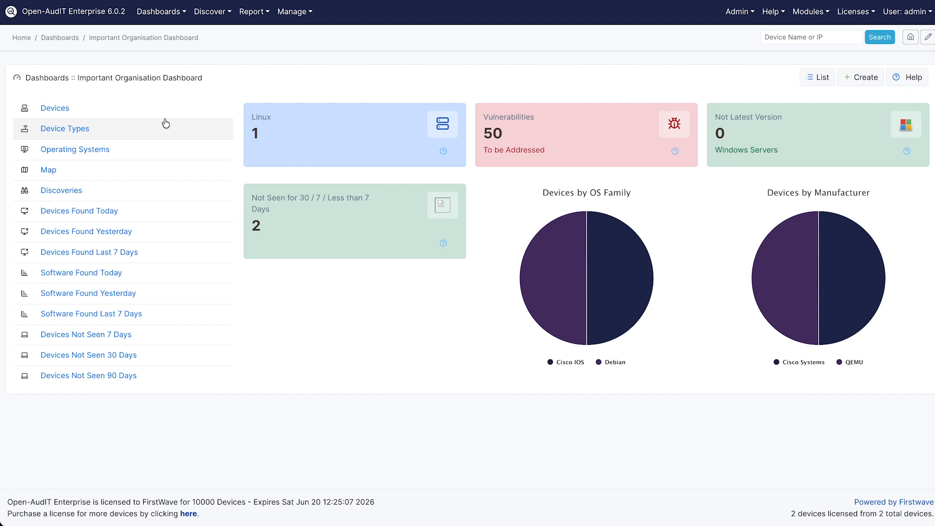
- Open Manage > Queries and view the 'Any Devices Seen less than 7 Days ago' query
left_click(291, 17)
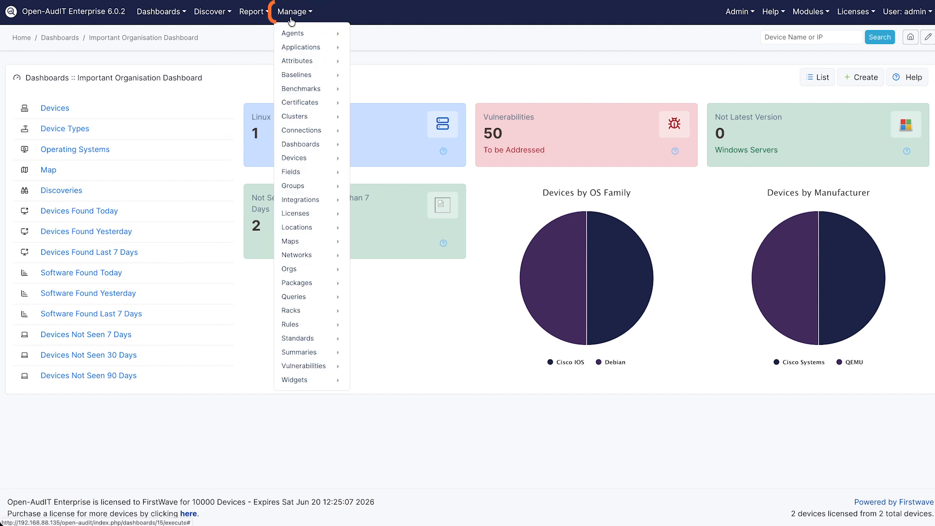
left_click(295, 297)
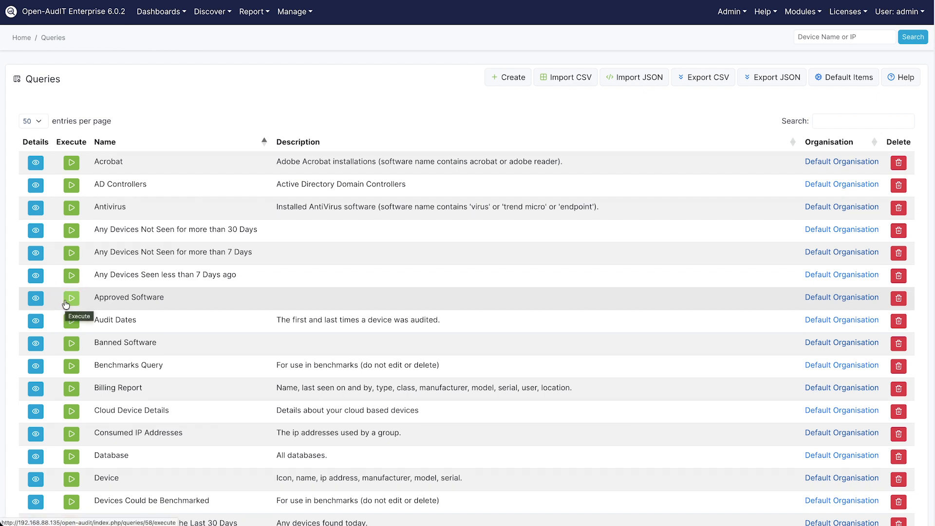
left_click(35, 277)
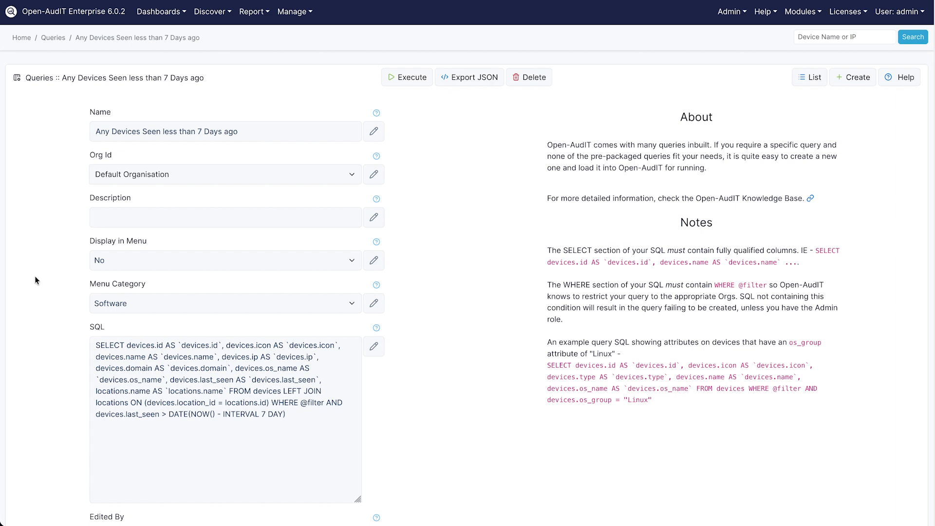
- Open Manage > Fields list and start a new custom field form
left_click(294, 14)
left_click(299, 172)
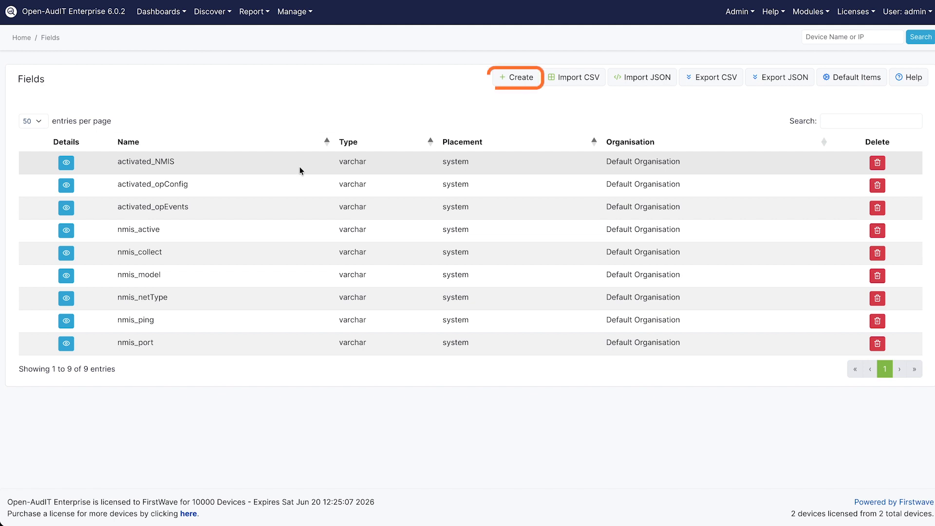
left_click(506, 78)
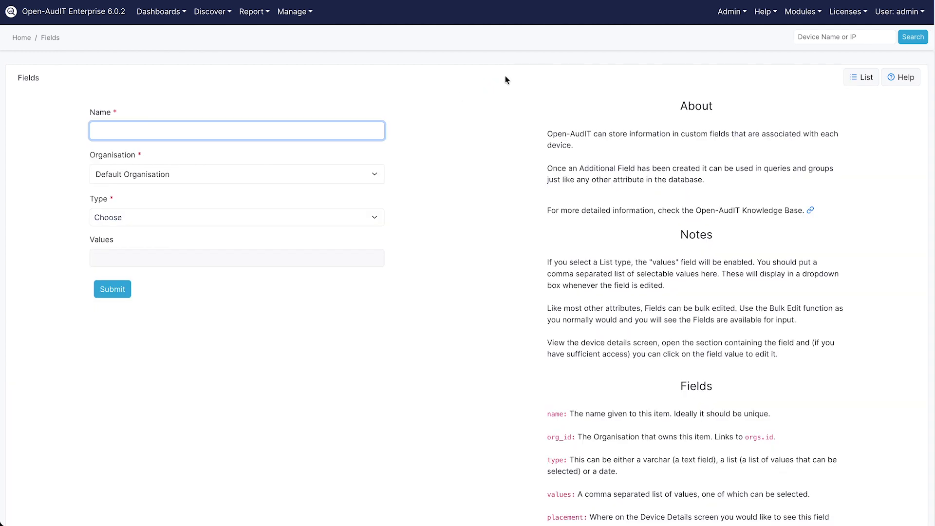
- Name the field SID, set its type to Varchar after briefly trying List, and submit
type("SID")
left_click(397, 112)
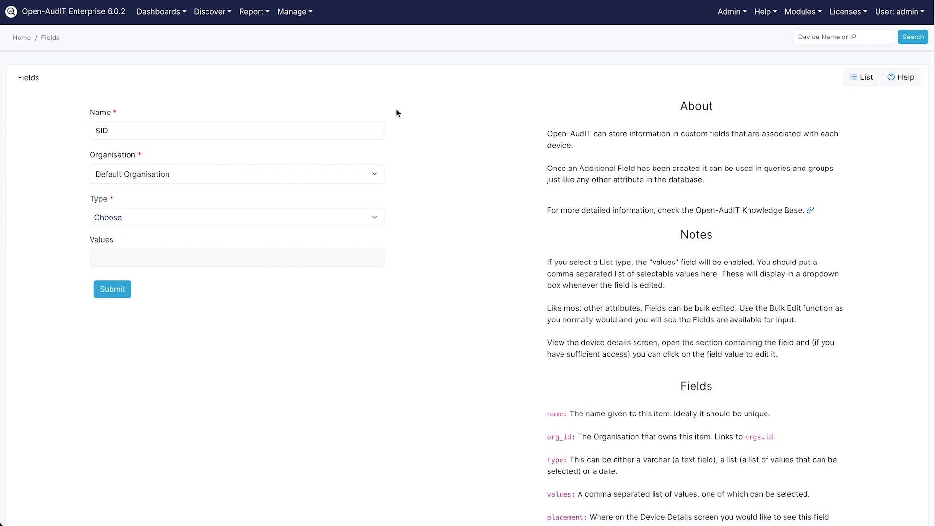
left_click(364, 217)
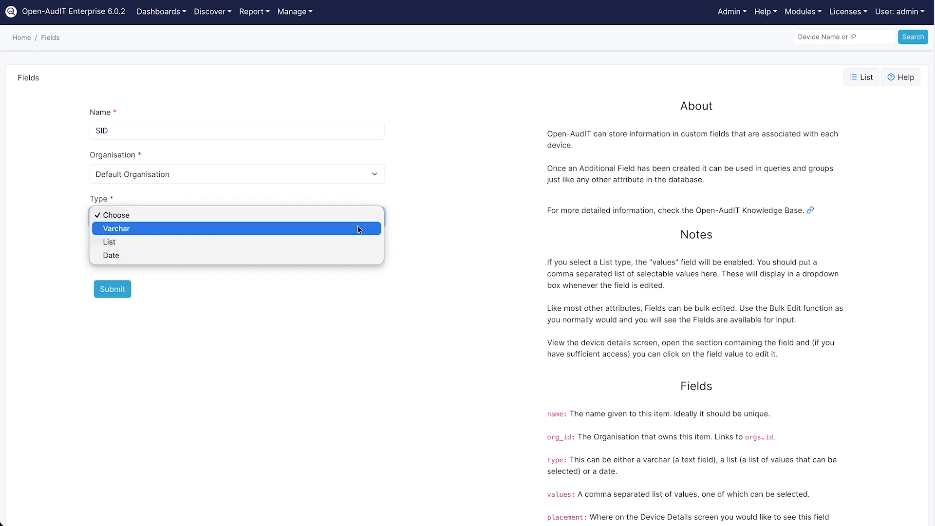
left_click(358, 229)
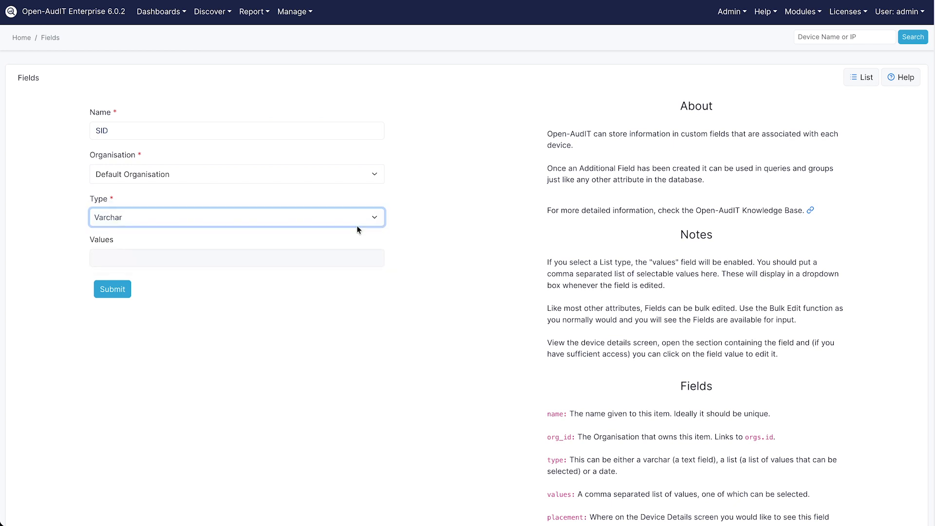
left_click(274, 215)
left_click(274, 226)
left_click(124, 224)
left_click(123, 206)
left_click(126, 290)
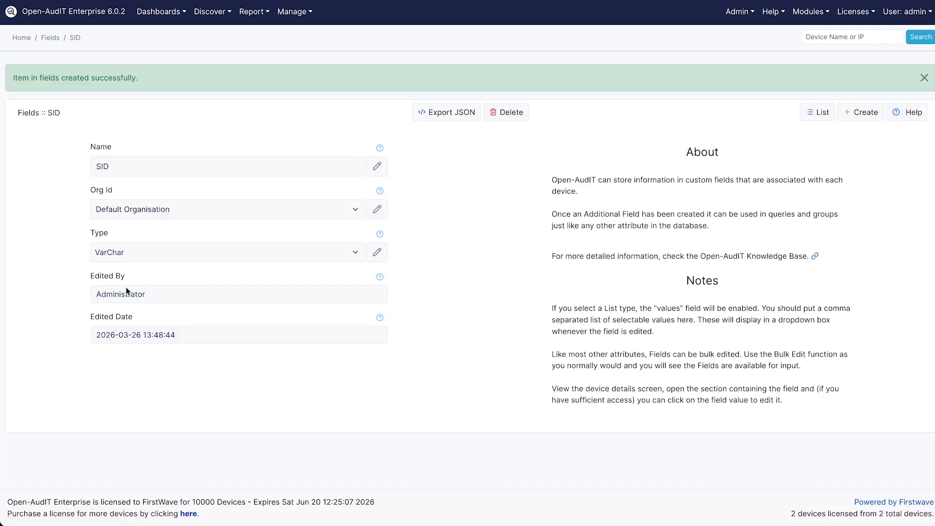
- Open router omk-rr1-tets's custom fields and set its SID value to 12345
left_click(295, 11)
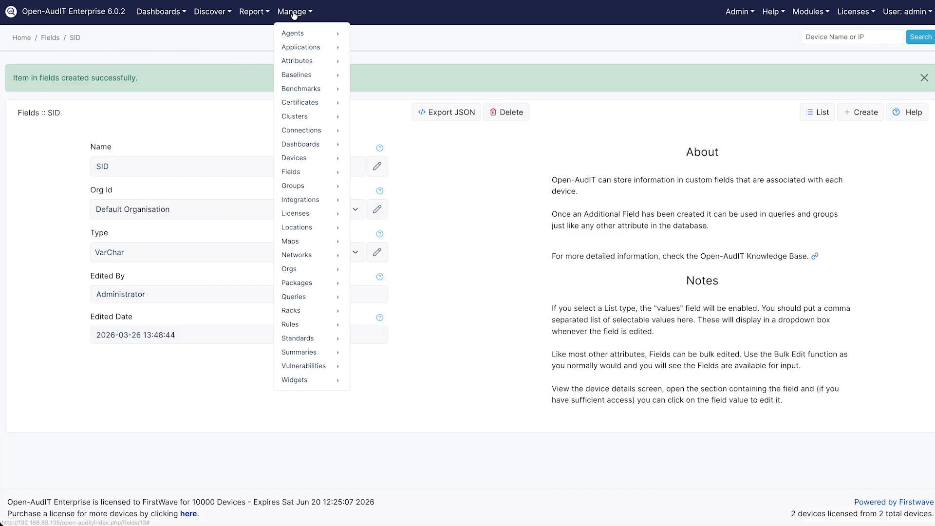
left_click(297, 156)
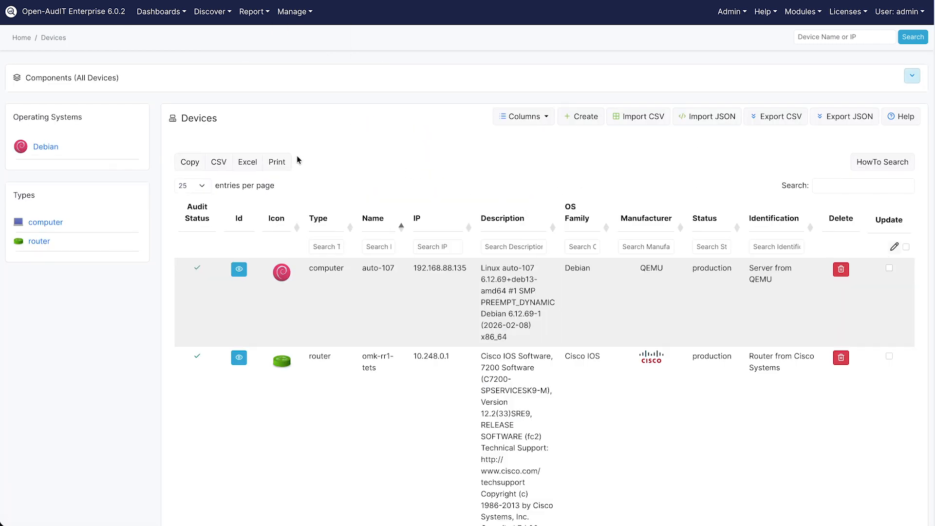
left_click(236, 358)
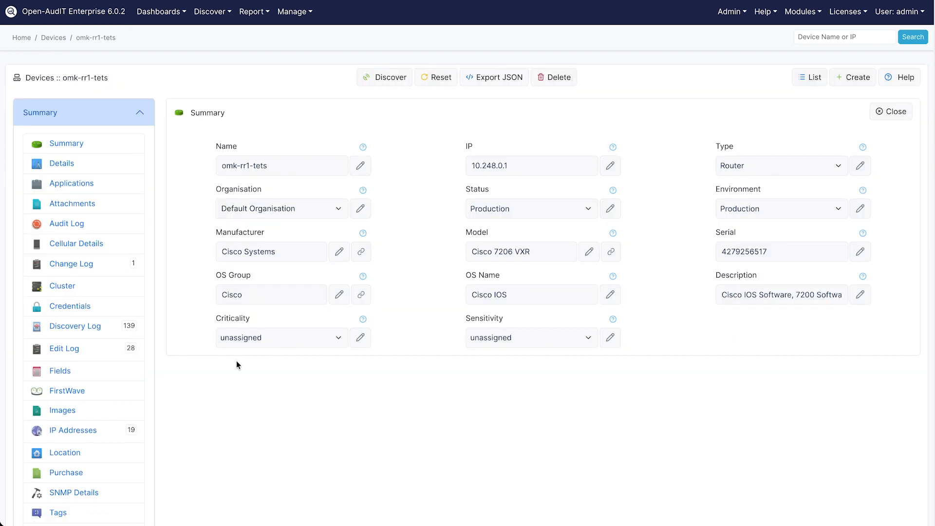
left_click(108, 371)
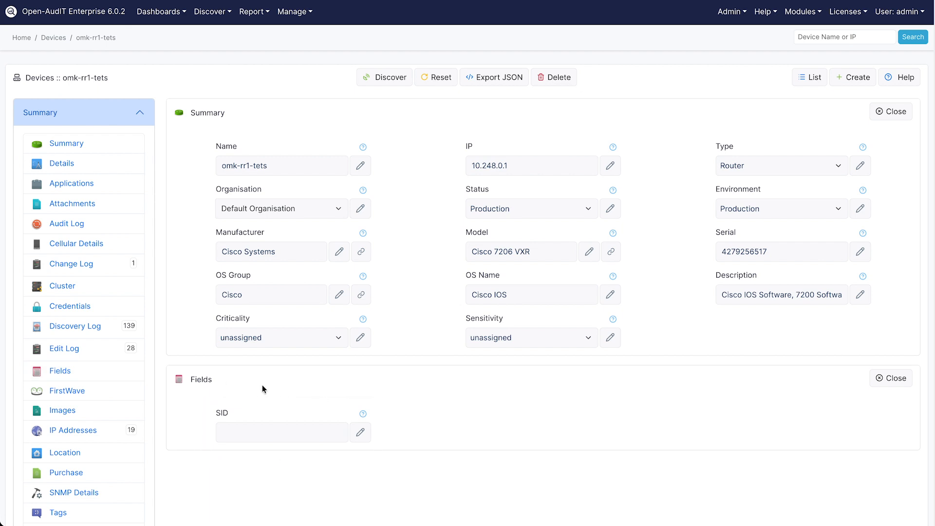
left_click(360, 432)
type("12345")
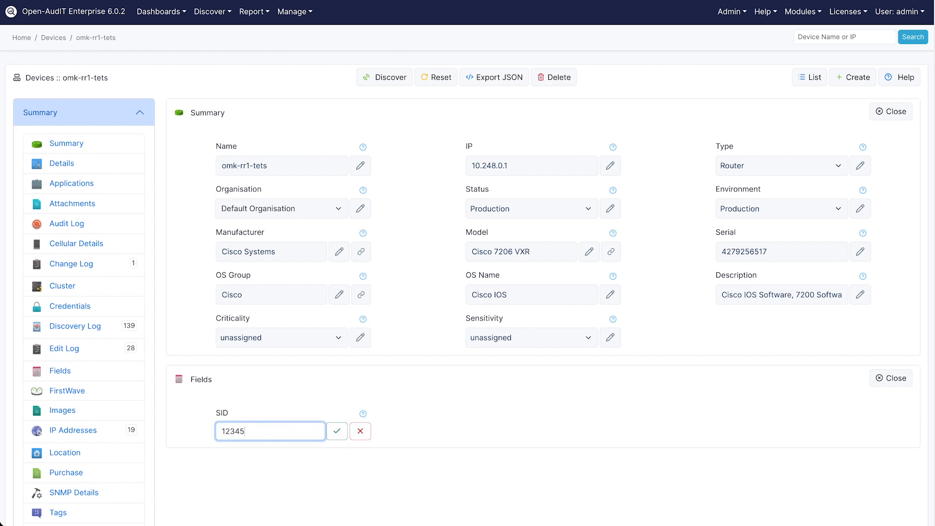
left_click(336, 431)
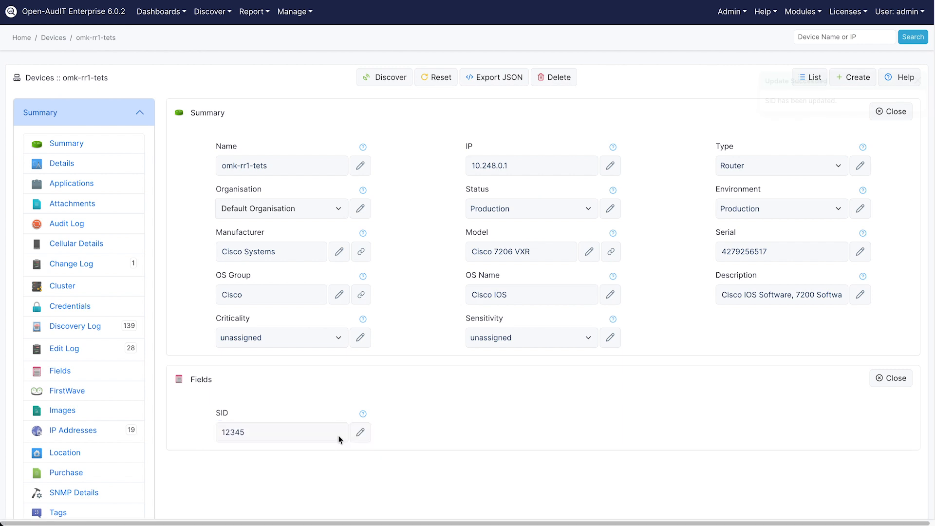
left_click(58, 16)
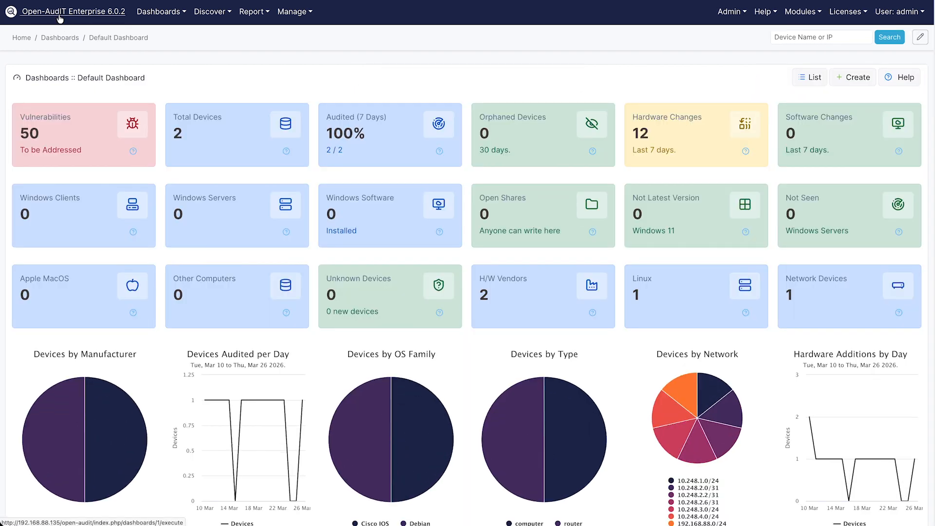